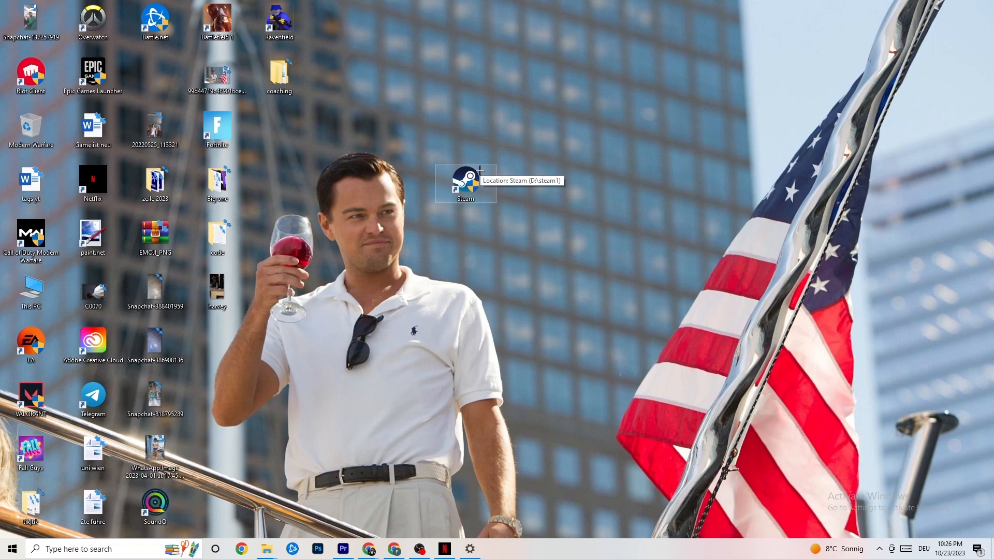
- Open the Properties dialog of the Steam desktop shortcut and move it clear of the icon
{"action": "right_click", "coordinate": [475, 182]}
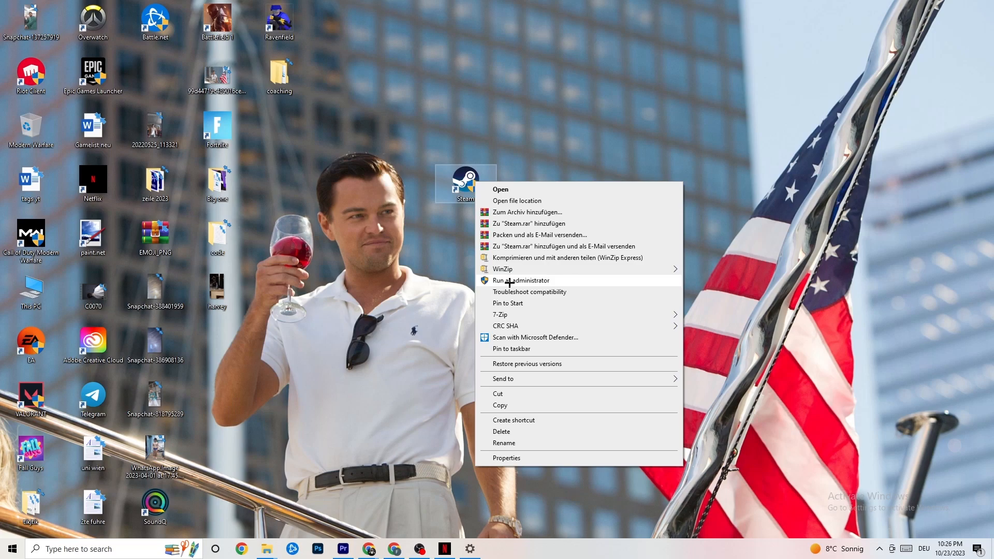
{"action": "left_click", "coordinate": [432, 275]}
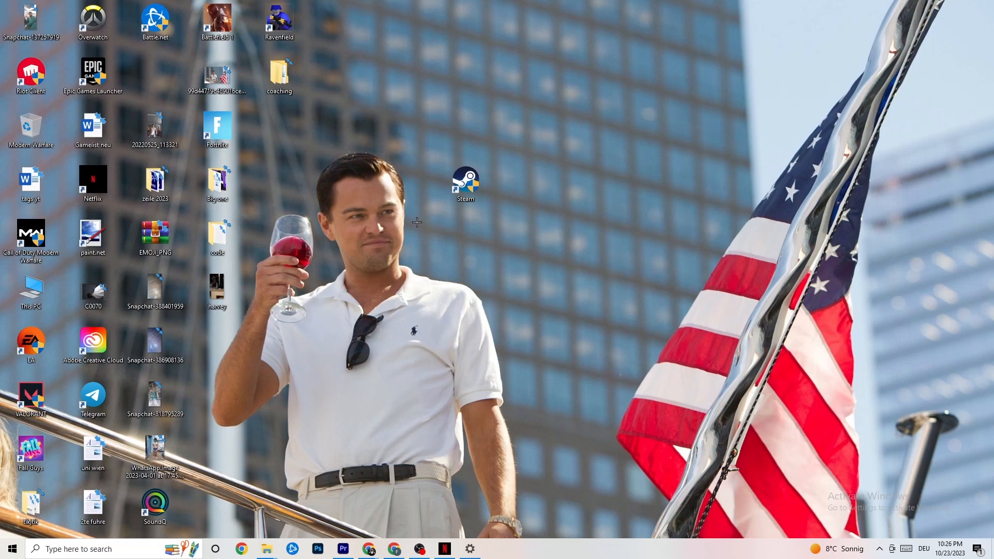
{"action": "right_click", "coordinate": [464, 183]}
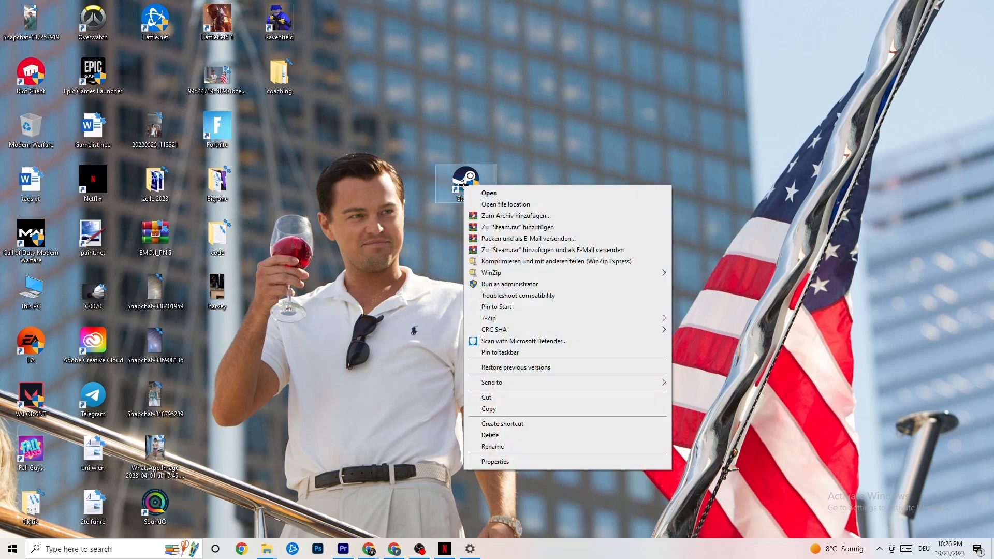
{"action": "left_click", "coordinate": [517, 463]}
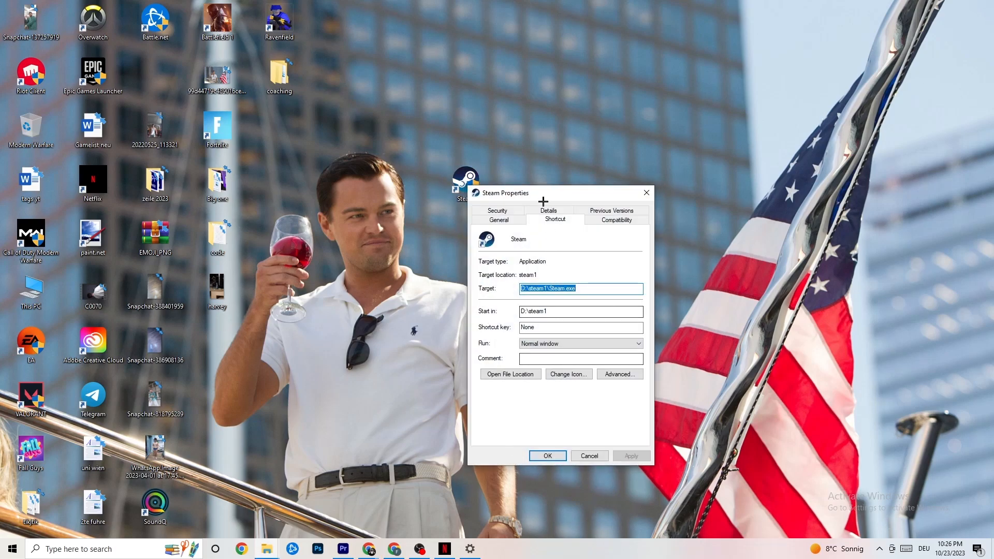
{"action": "left_click_drag", "start_coordinate": [539, 194], "coordinate": [489, 116]}
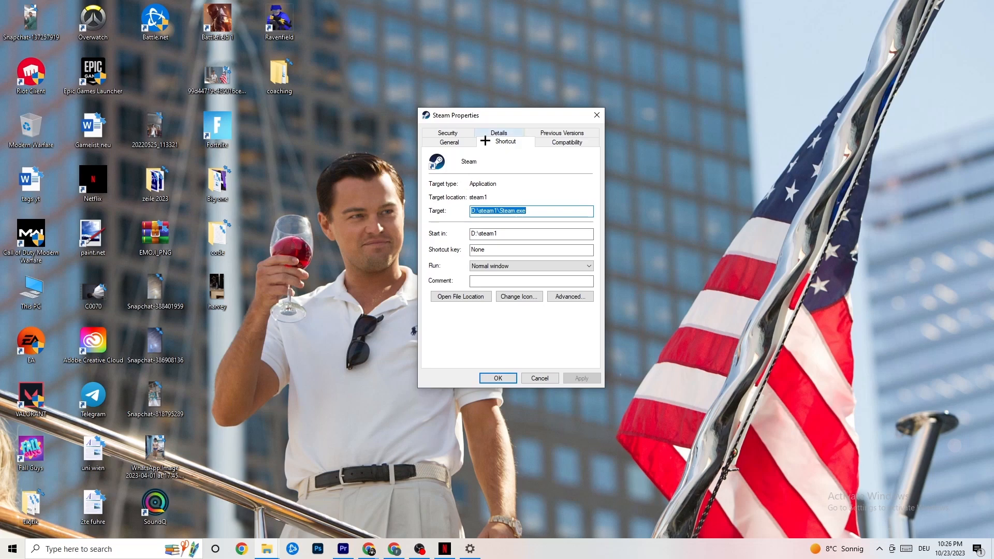
- Review the Steam shortcut's compatibility settings, including the list of Windows versions for compatibility mode, and close the dialog with OK
{"action": "left_click", "coordinate": [539, 141]}
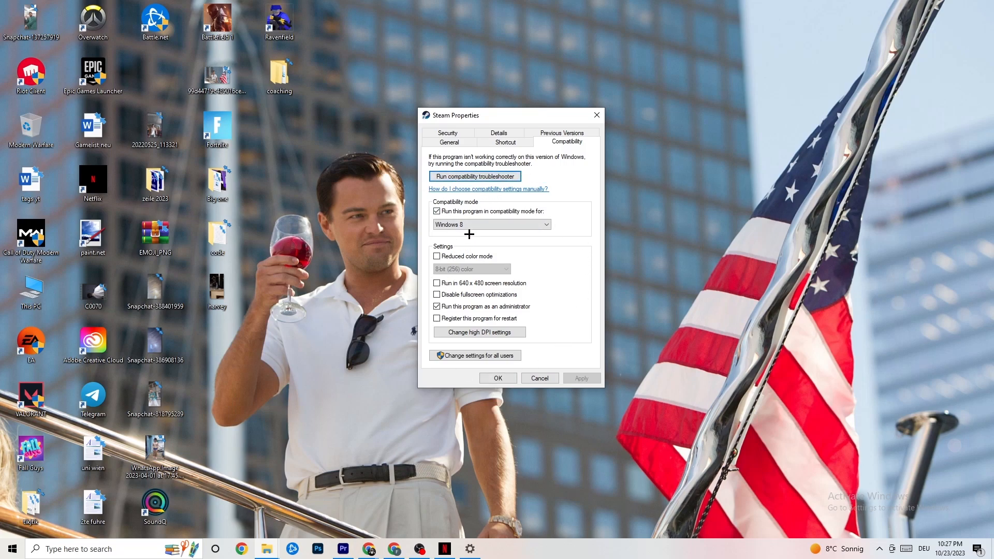
{"action": "left_click", "coordinate": [436, 212]}
{"action": "left_click", "coordinate": [482, 223]}
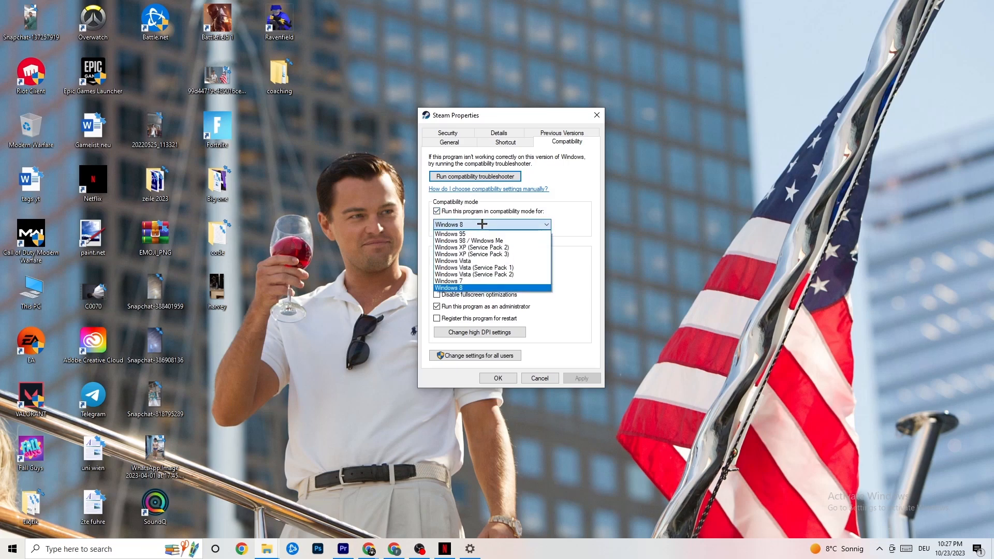
{"action": "left_click", "coordinate": [564, 229]}
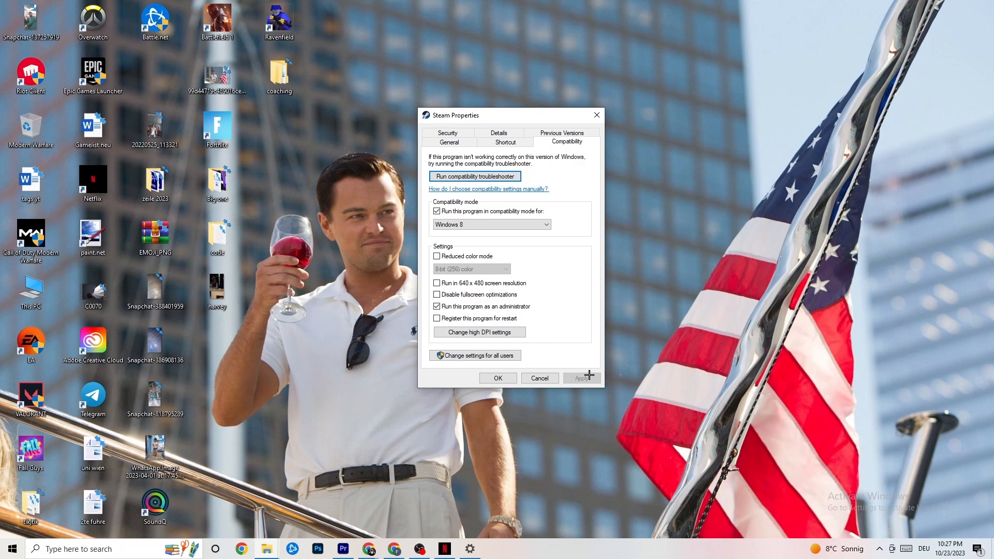
{"action": "left_click", "coordinate": [498, 378]}
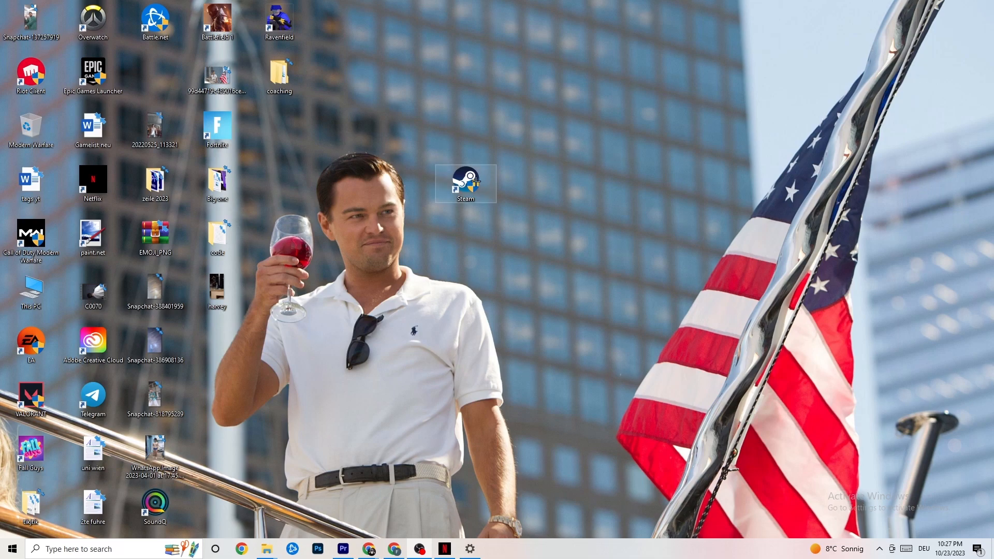
{"action": "left_click", "coordinate": [0, 557]}
{"action": "left_click", "coordinate": [393, 425]}
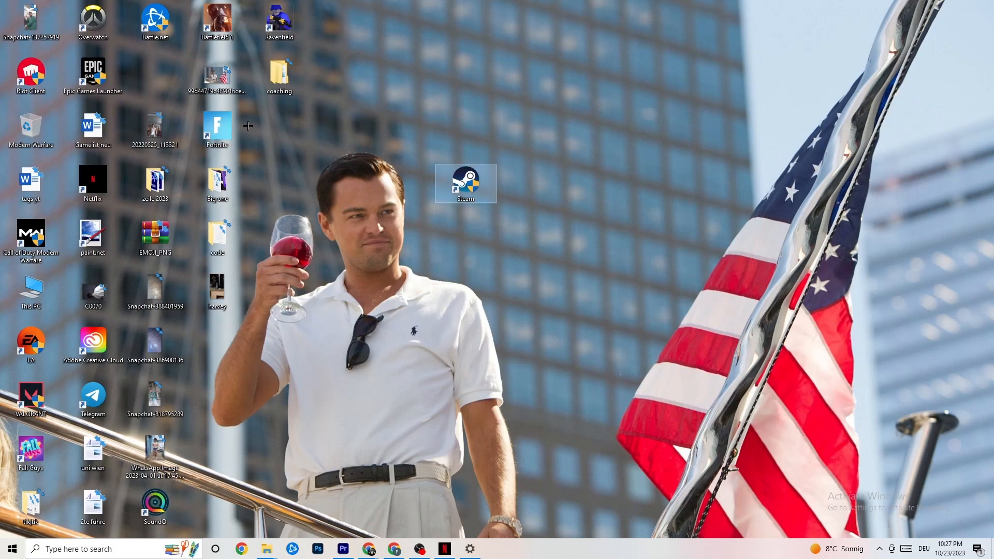
{"action": "right_click", "coordinate": [456, 187]}
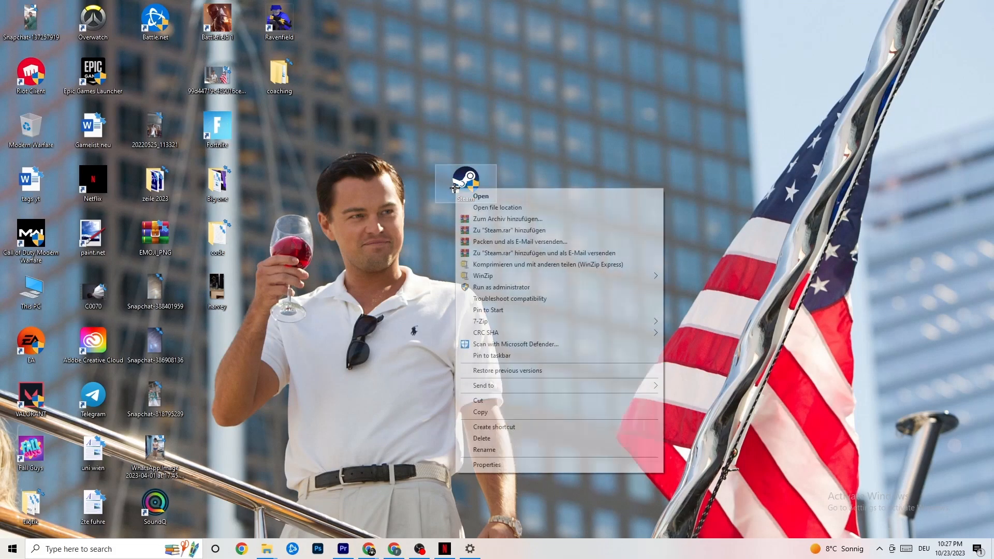
{"action": "left_click", "coordinate": [401, 293]}
{"action": "left_click", "coordinate": [446, 310]}
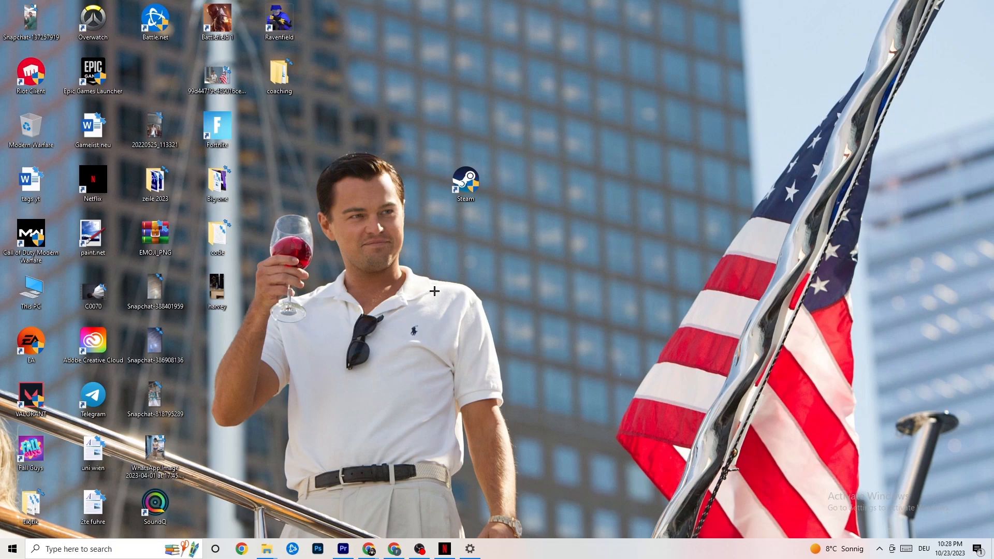
- Open Task Manager maximized and look at the available actions for the running Google Chrome process without ending it
{"action": "right_click", "coordinate": [552, 555]}
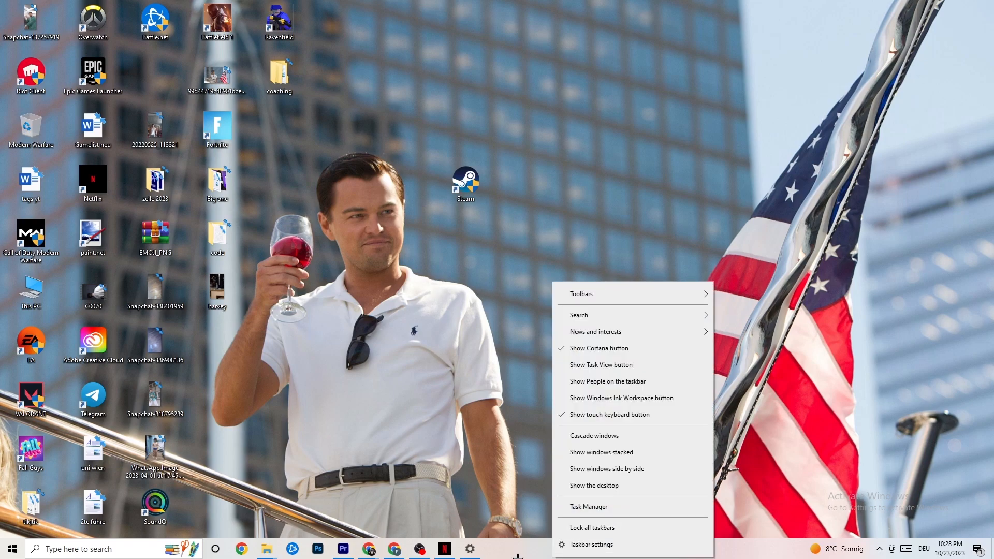
{"action": "left_click", "coordinate": [598, 508]}
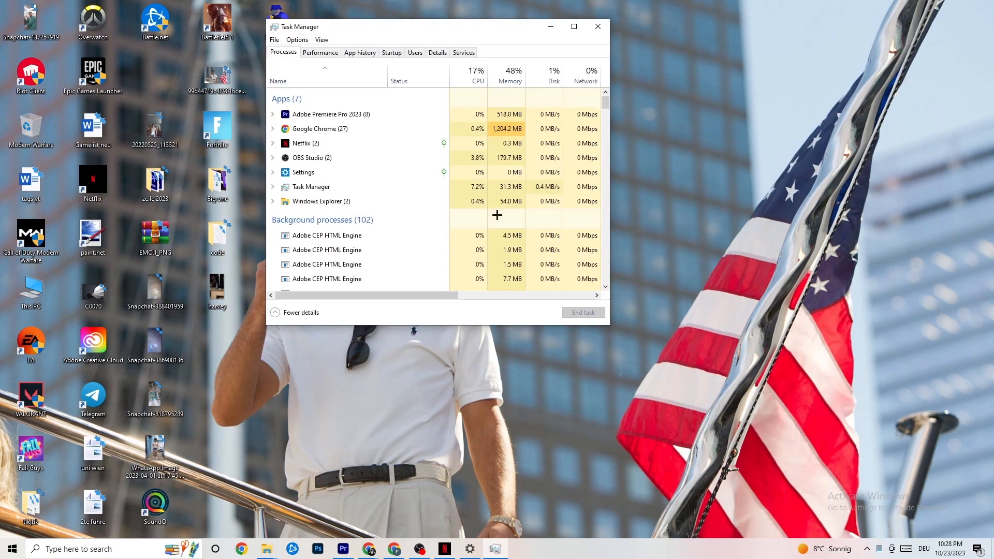
{"action": "left_click", "coordinate": [574, 27]}
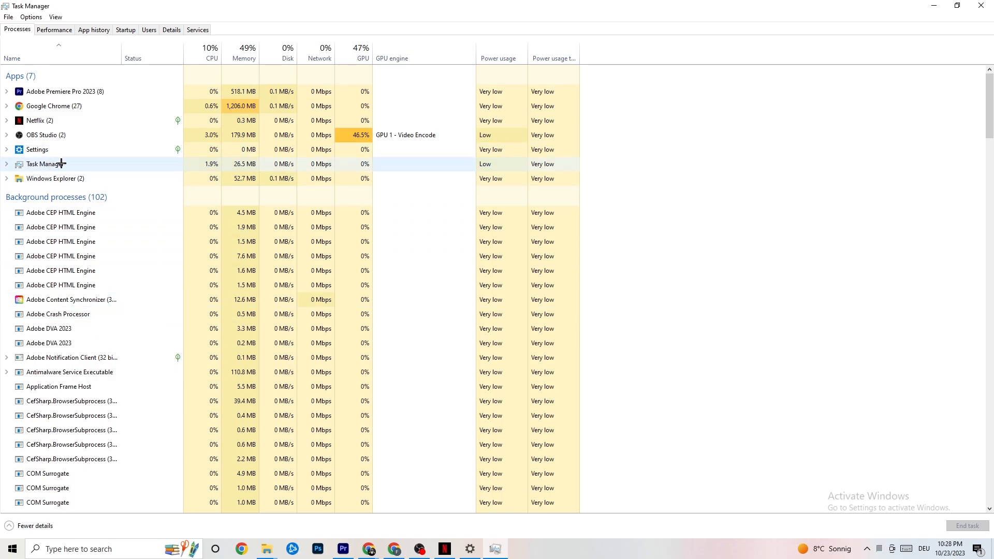
{"action": "right_click", "coordinate": [72, 106]}
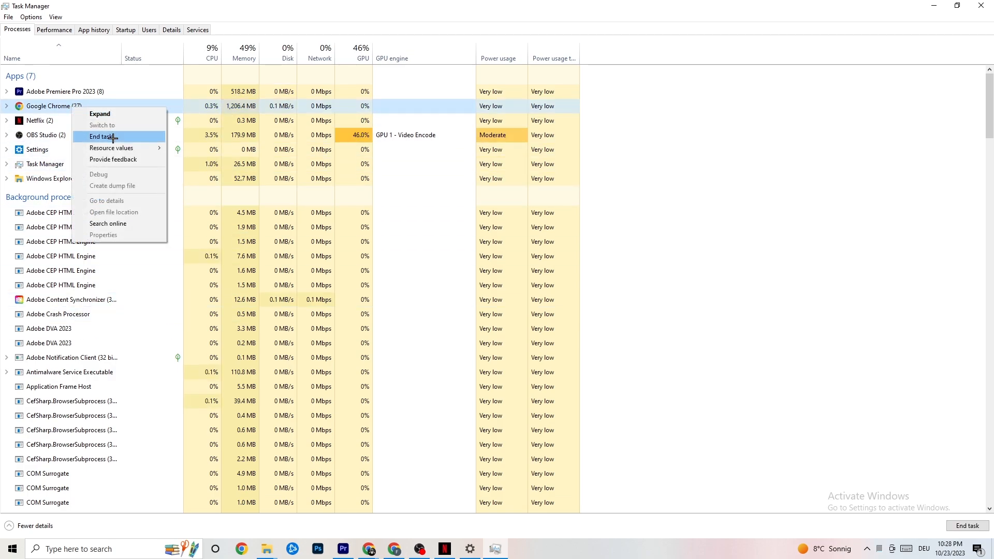
{"action": "left_click", "coordinate": [707, 125]}
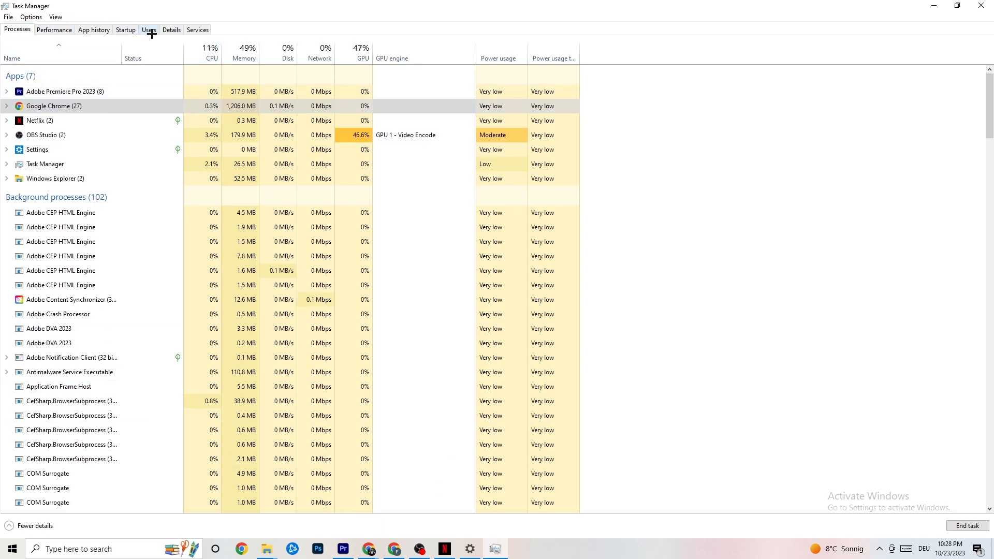
- In Task Manager's process details, view the priority options for Adobe Premiere Pro and dismiss them without choosing one
{"action": "left_click", "coordinate": [171, 30]}
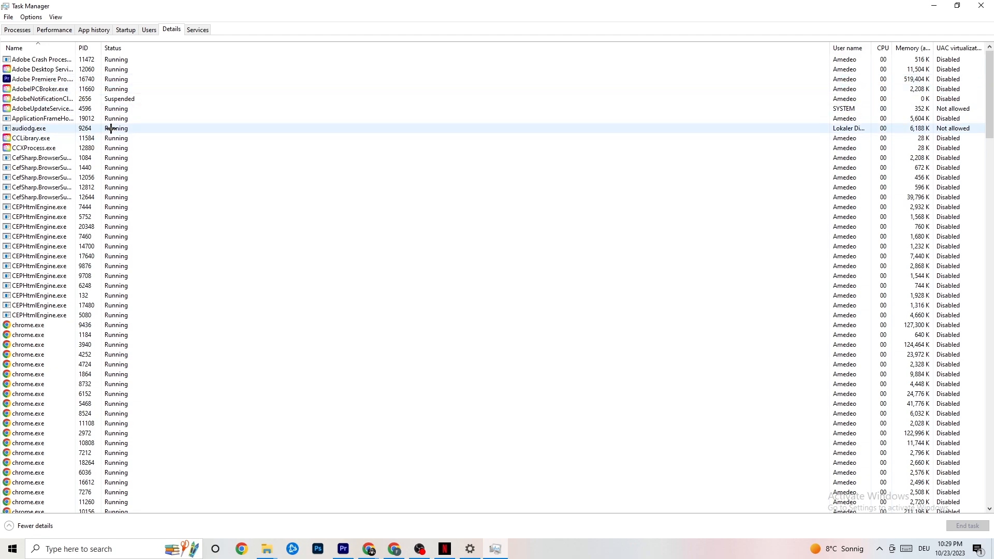
{"action": "right_click", "coordinate": [53, 80]}
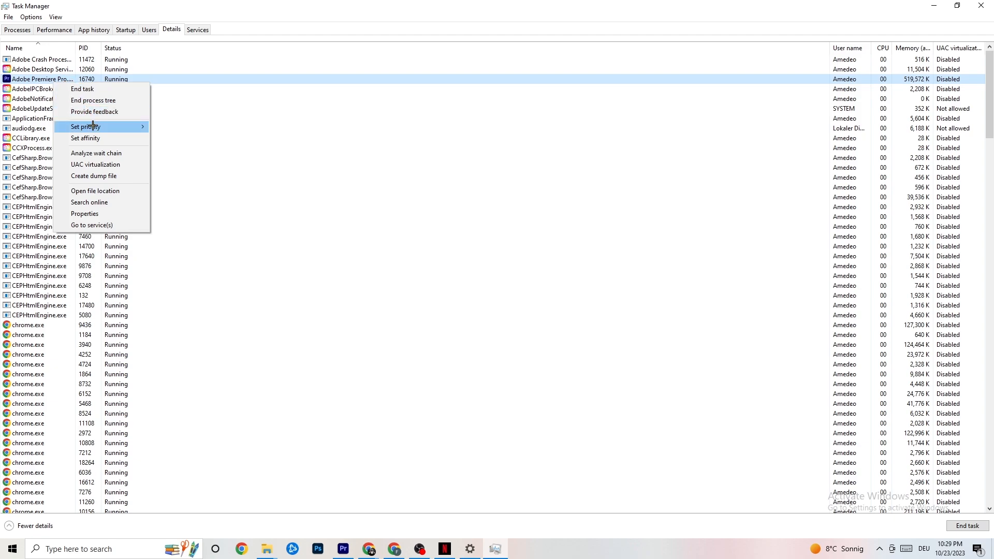
{"action": "mouse_move", "coordinate": [94, 127]}
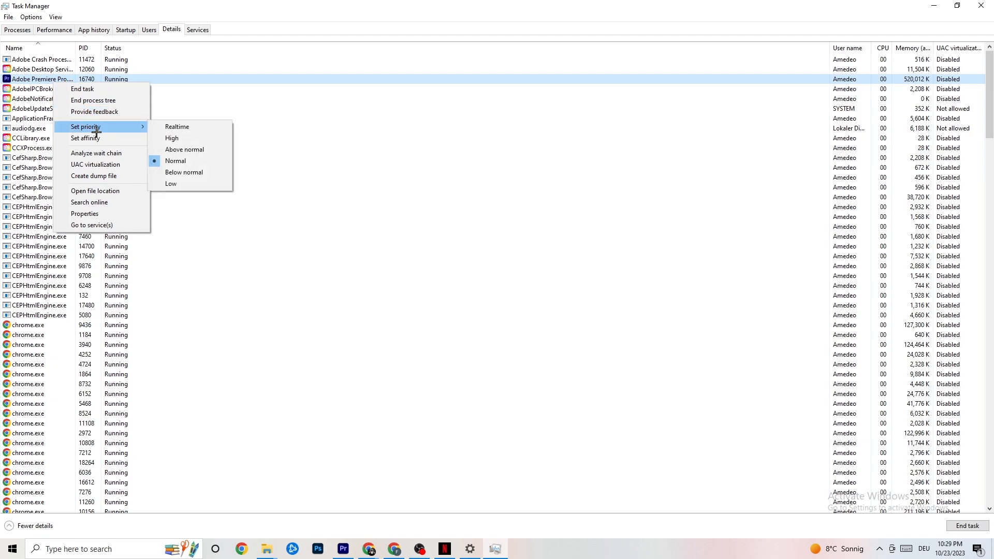
{"action": "left_click", "coordinate": [137, 123]}
{"action": "mouse_move", "coordinate": [137, 123]}
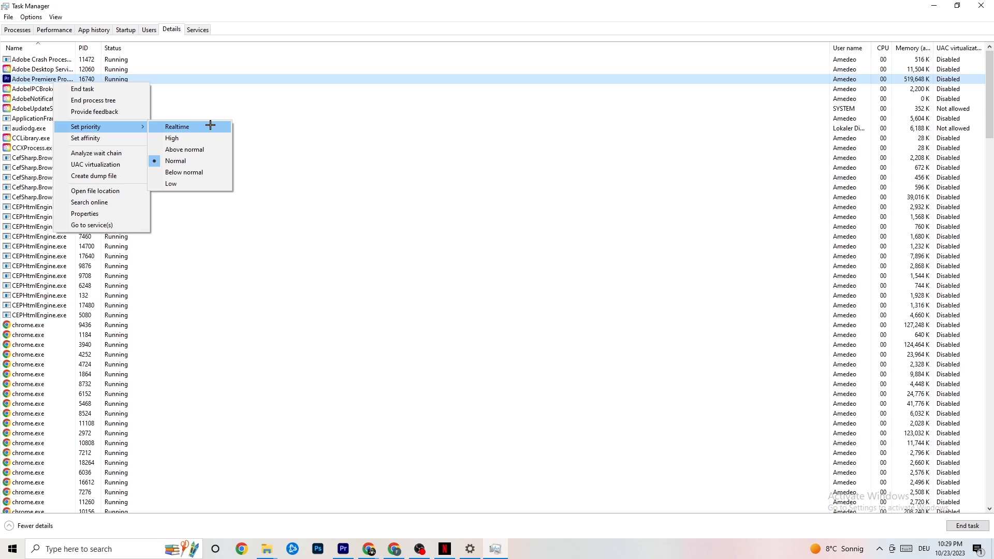
{"action": "left_click", "coordinate": [269, 109]}
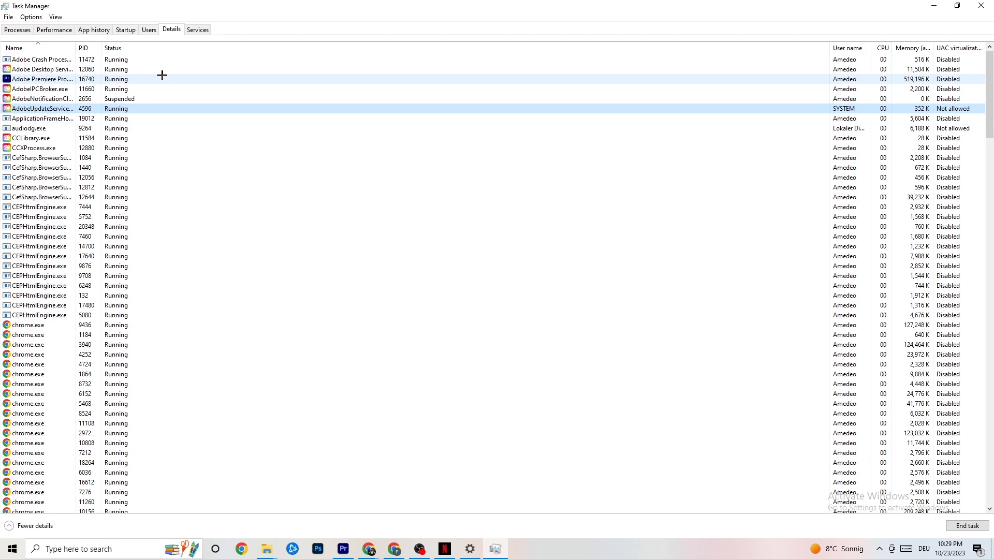
- Review the startup programs and the available actions for Razer Synapse, then close Task Manager
{"action": "left_click", "coordinate": [125, 30]}
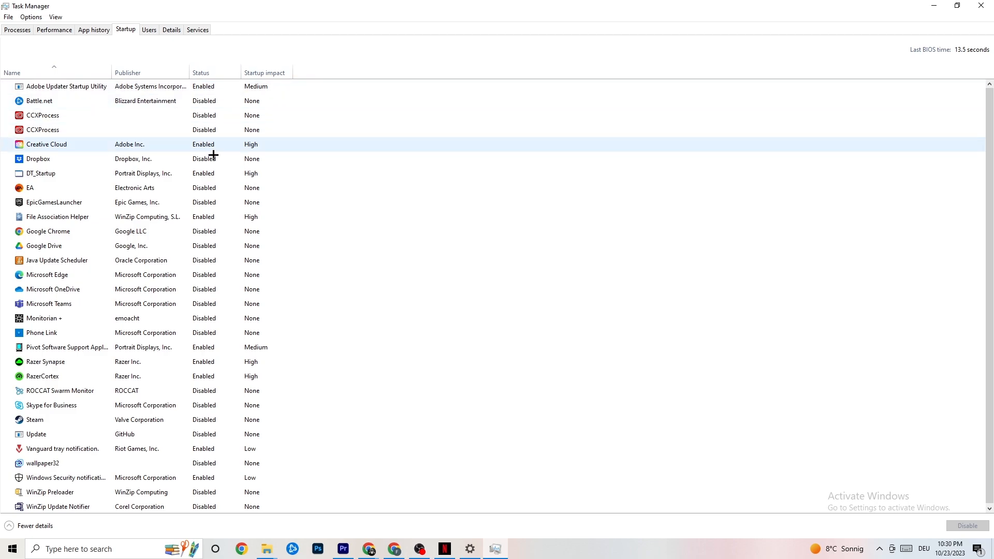
{"action": "right_click", "coordinate": [201, 362]}
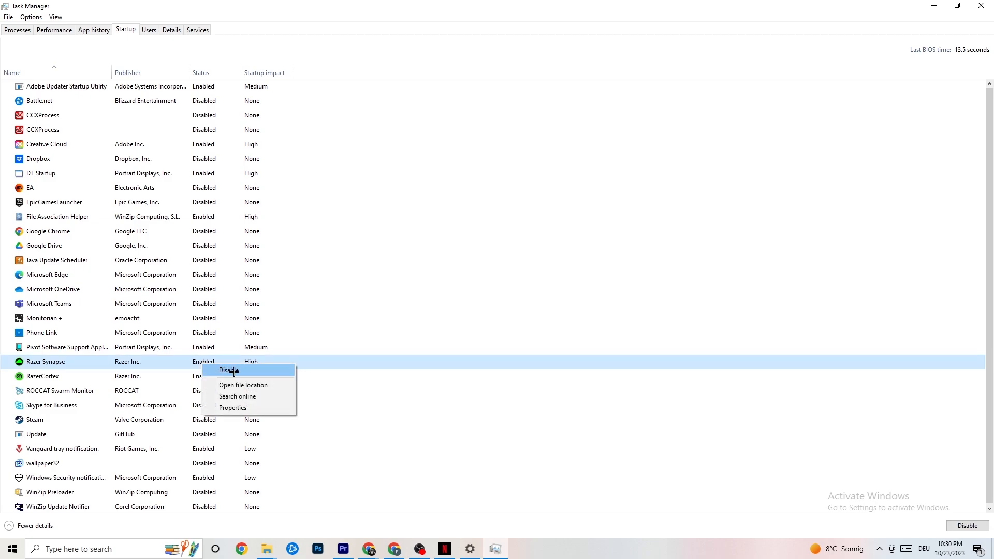
{"action": "left_click", "coordinate": [513, 53]}
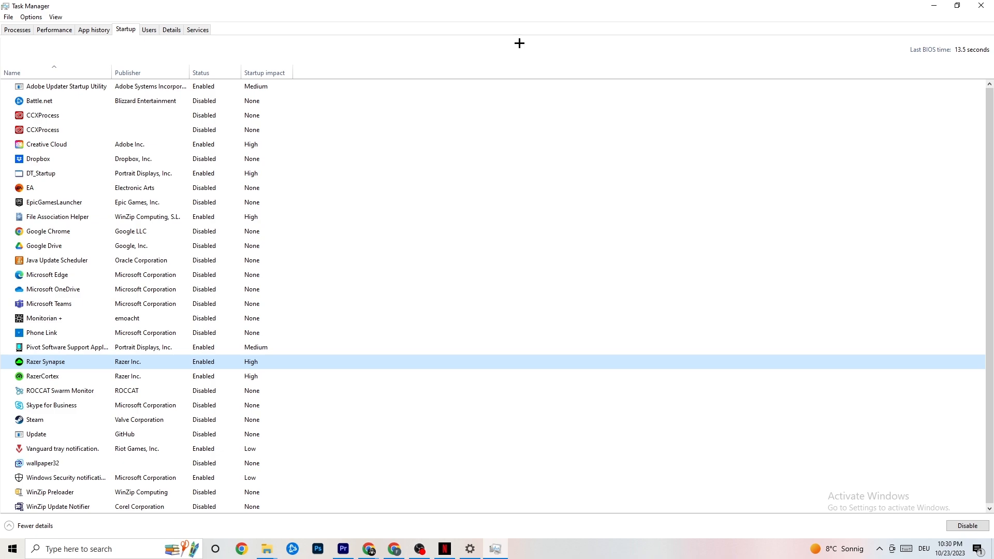
{"action": "left_click", "coordinate": [975, 4]}
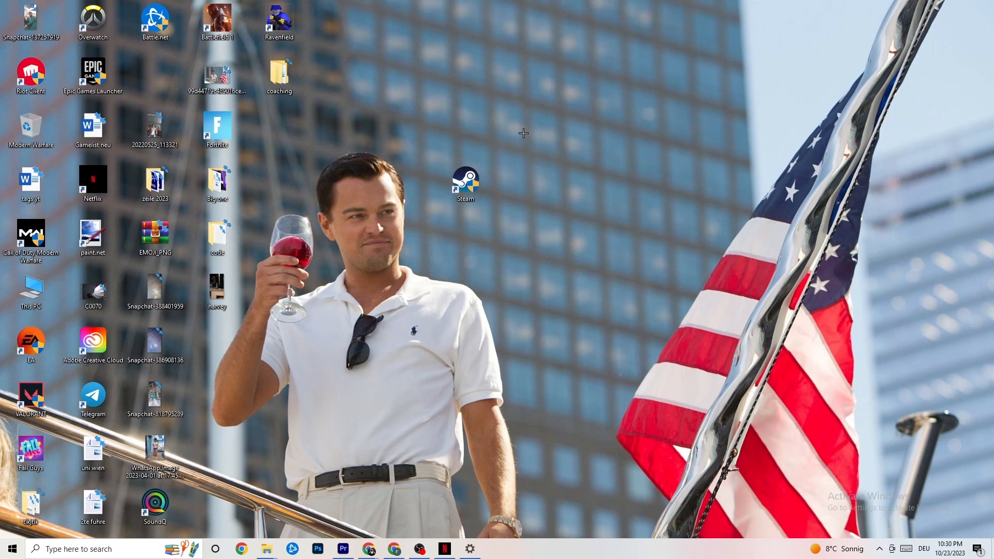
- Open the Windows display settings and examine the scaling options under Scale and layout without changing them
{"action": "left_click", "coordinate": [7, 555]}
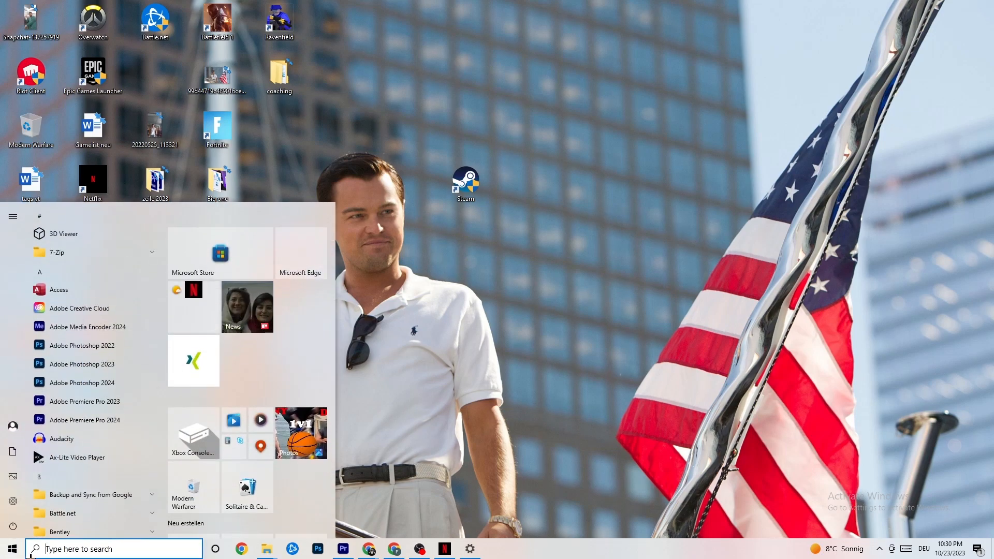
{"action": "left_click", "coordinate": [15, 502]}
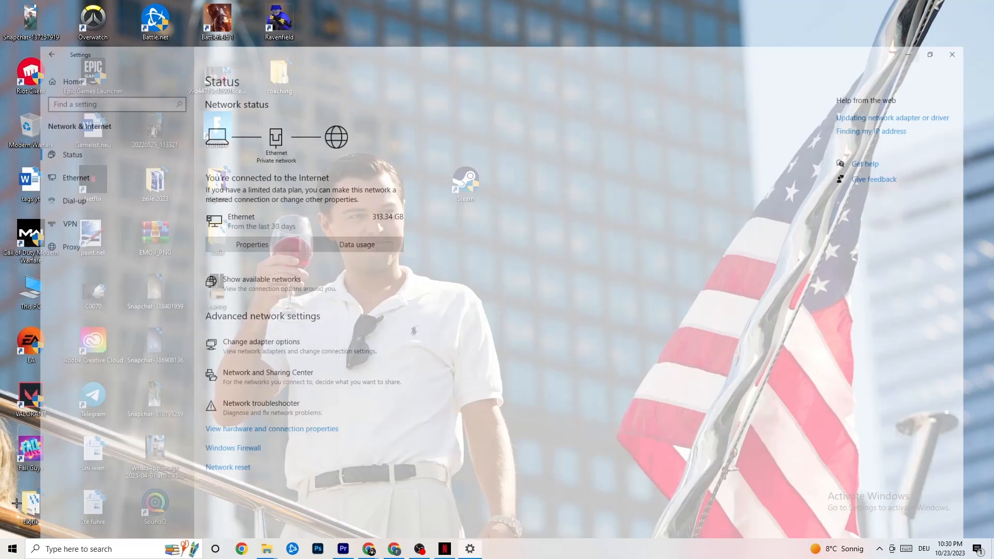
{"action": "left_click", "coordinate": [33, 38]}
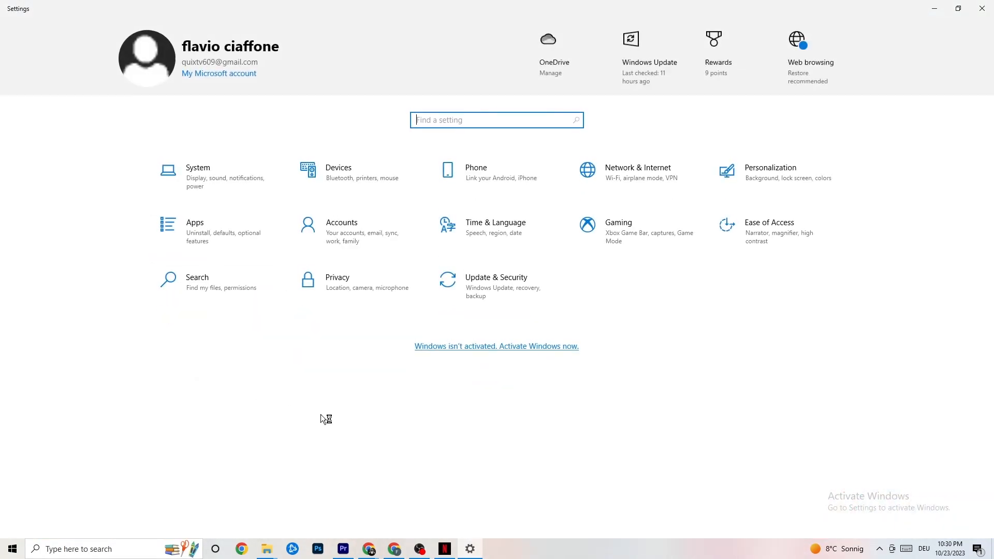
{"action": "left_click", "coordinate": [218, 175]}
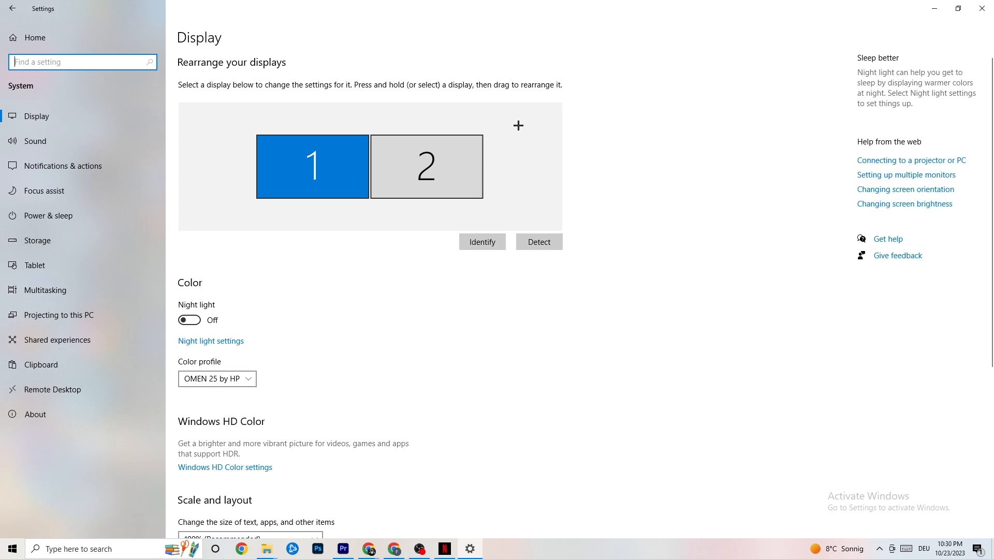
{"action": "scroll", "coordinate": [483, 116], "scroll_direction": "down", "scroll_amount": 5}
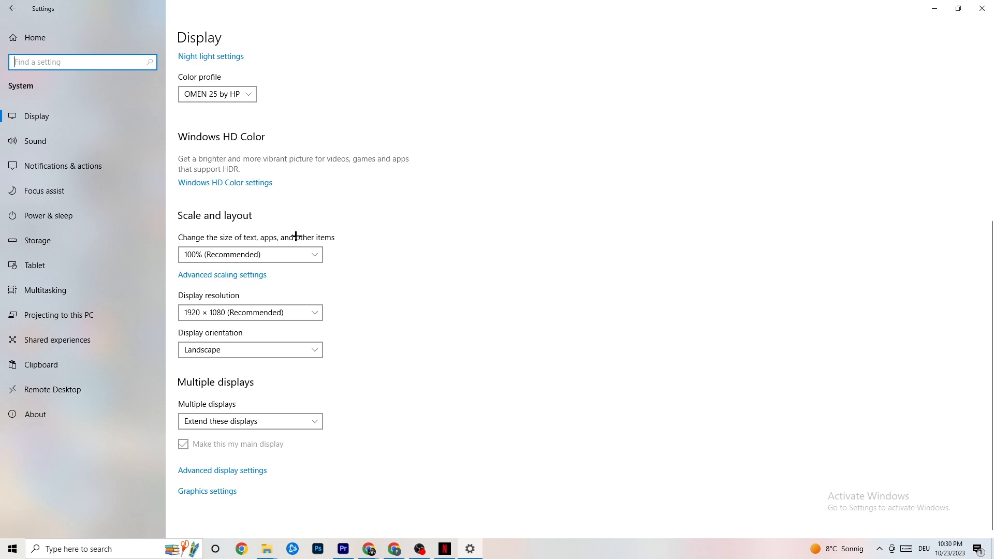
{"action": "left_click", "coordinate": [288, 254]}
{"action": "left_click", "coordinate": [392, 201]}
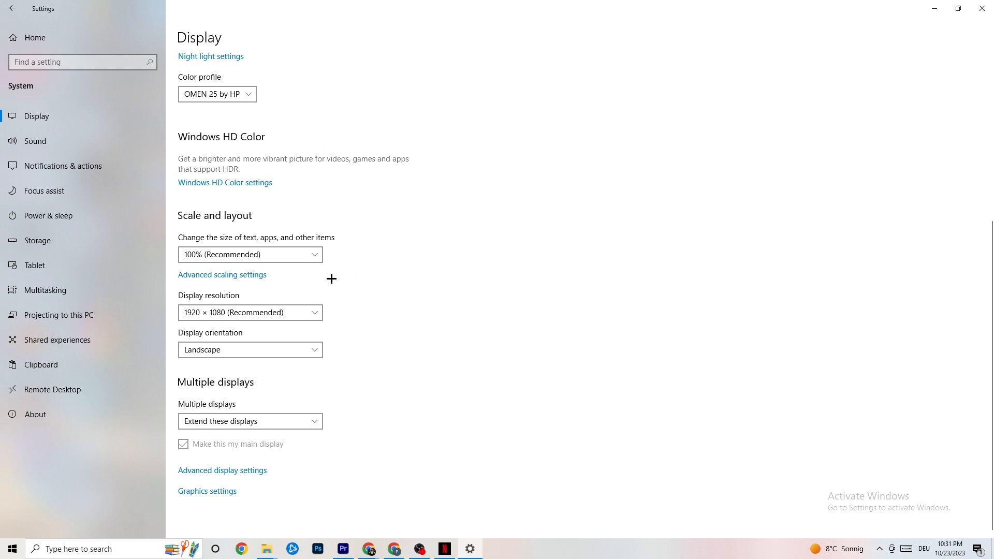
- Open the additional power settings from Power & sleep, review the available power plans, and close Power Options
{"action": "left_click", "coordinate": [62, 213]}
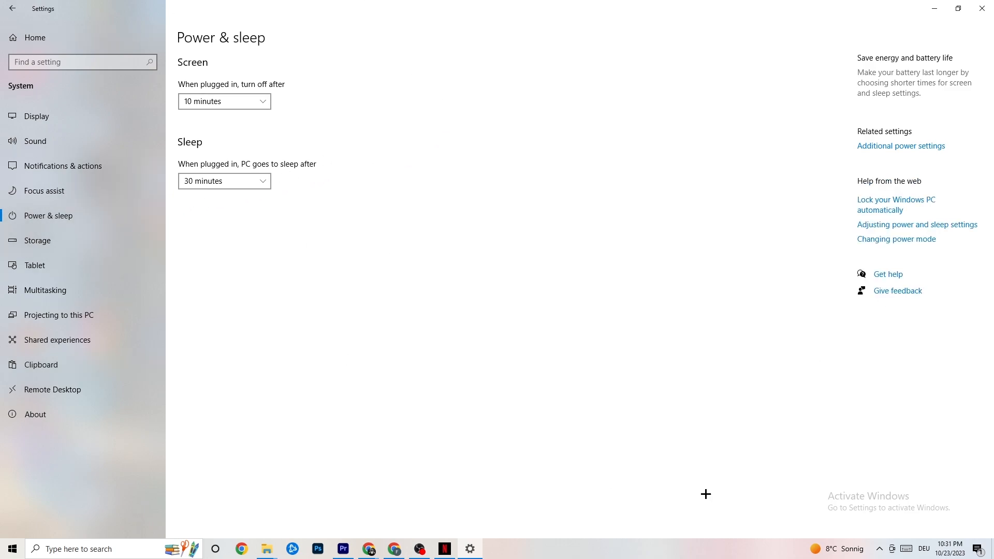
{"action": "left_click", "coordinate": [919, 146]}
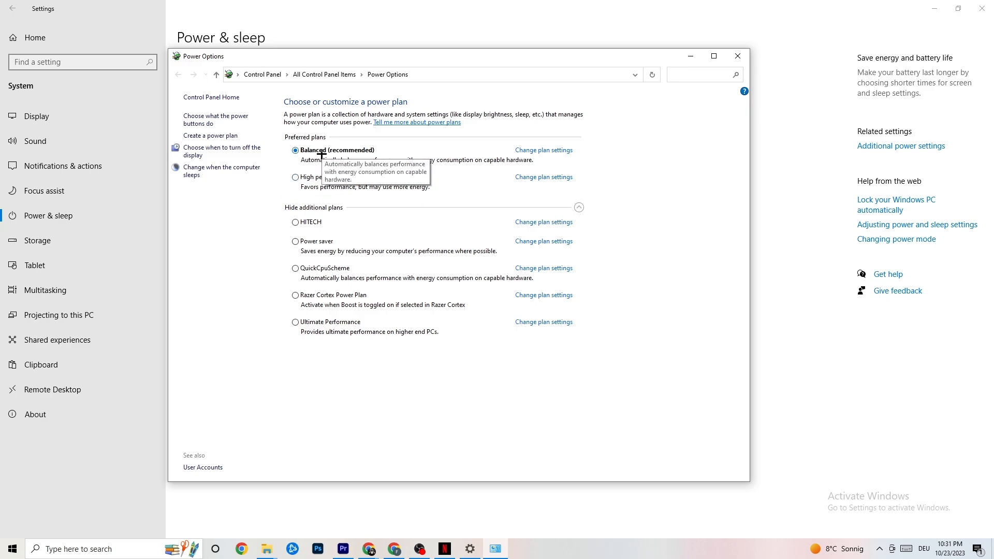
{"action": "left_click", "coordinate": [737, 56]}
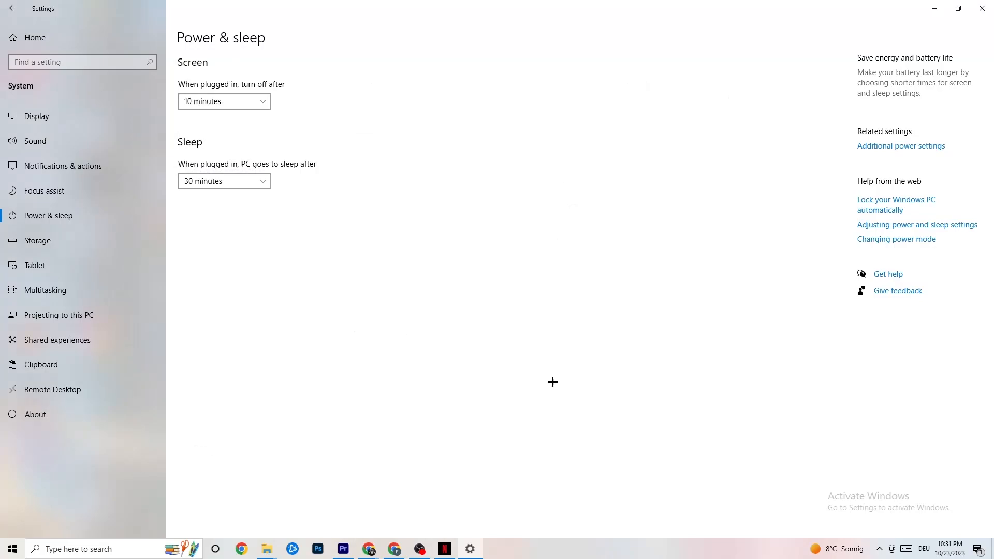
- Open the Storage Sense configuration, examine the run frequency and recycle bin deletion options without changing them, and return to the Settings home page
{"action": "left_click", "coordinate": [77, 240]}
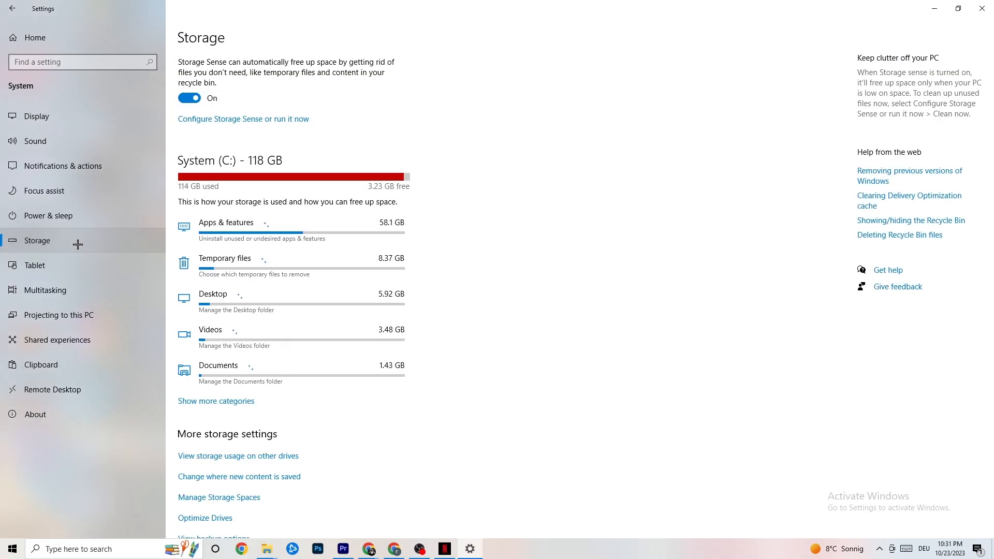
{"action": "left_click", "coordinate": [236, 120]}
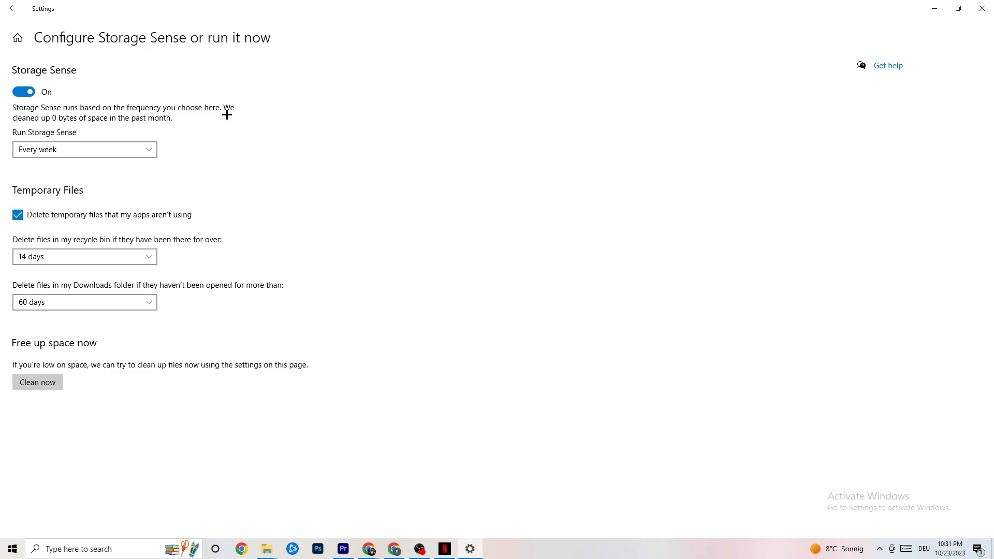
{"action": "left_click", "coordinate": [111, 149]}
{"action": "left_click", "coordinate": [110, 150]}
{"action": "left_click", "coordinate": [120, 154]}
{"action": "left_click", "coordinate": [291, 193]}
{"action": "left_click", "coordinate": [116, 254]}
{"action": "left_click", "coordinate": [325, 210]}
{"action": "left_click", "coordinate": [9, 3]}
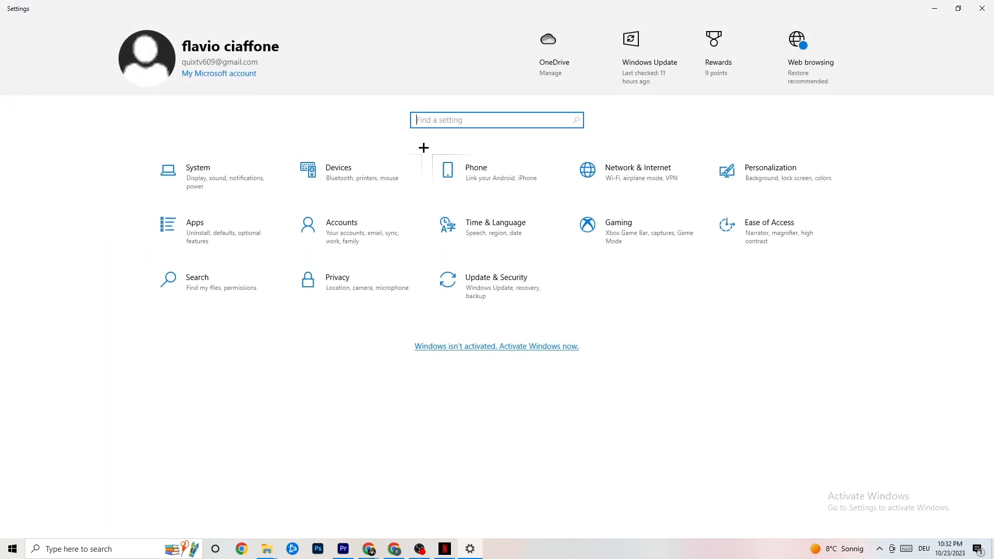
- Review the Xbox Game Bar, Captures and Game Mode pages of the Gaming settings, then return to the Settings home page
{"action": "left_click", "coordinate": [662, 237]}
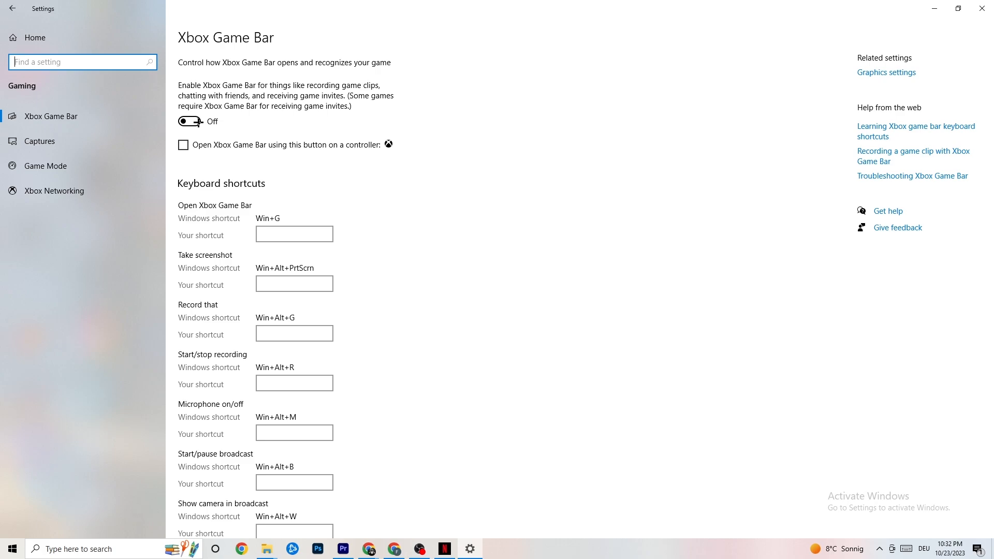
{"action": "left_click", "coordinate": [98, 146]}
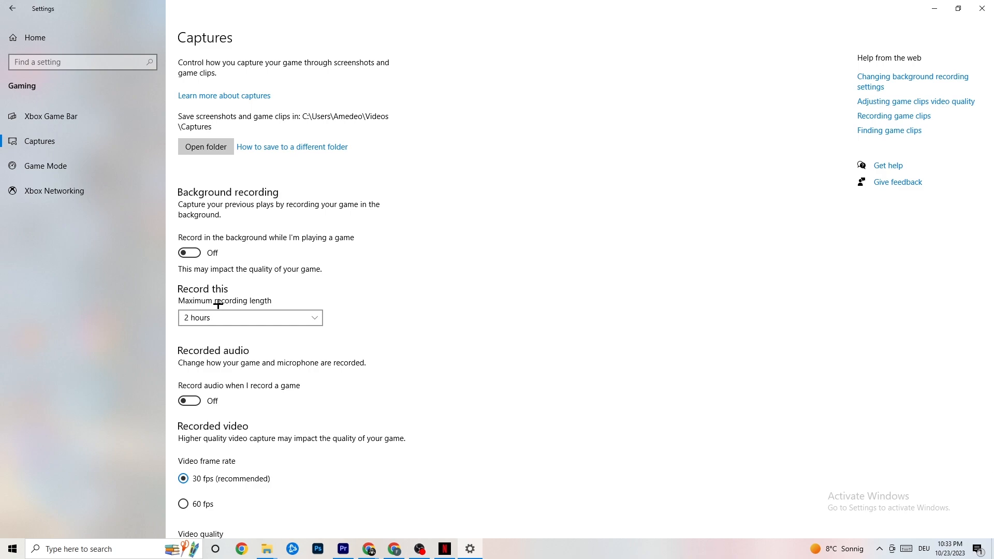
{"action": "left_click", "coordinate": [91, 167]}
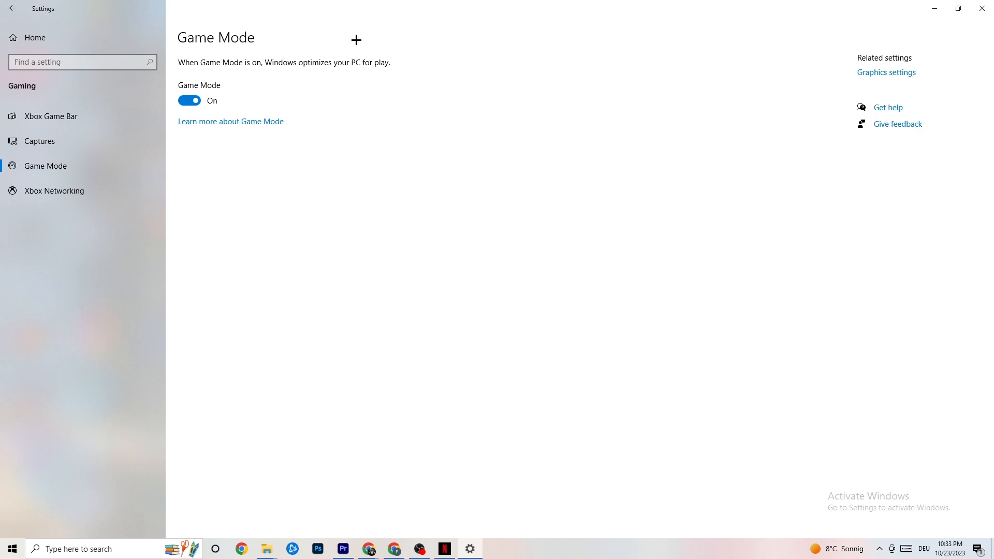
{"action": "left_click", "coordinate": [12, 8]}
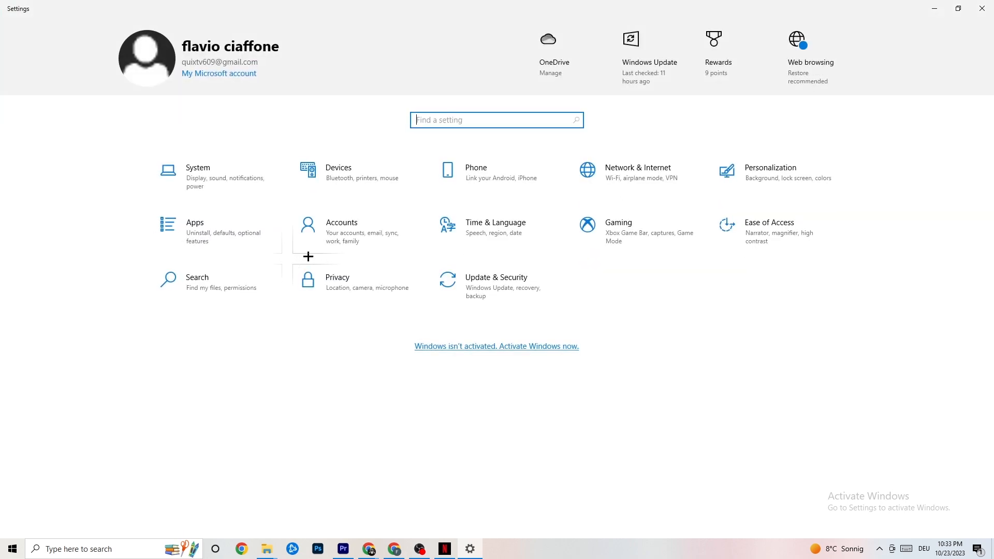
- Review the Troubleshoot and Windows Update pages under Update & Security, then close Settings
{"action": "left_click", "coordinate": [521, 294]}
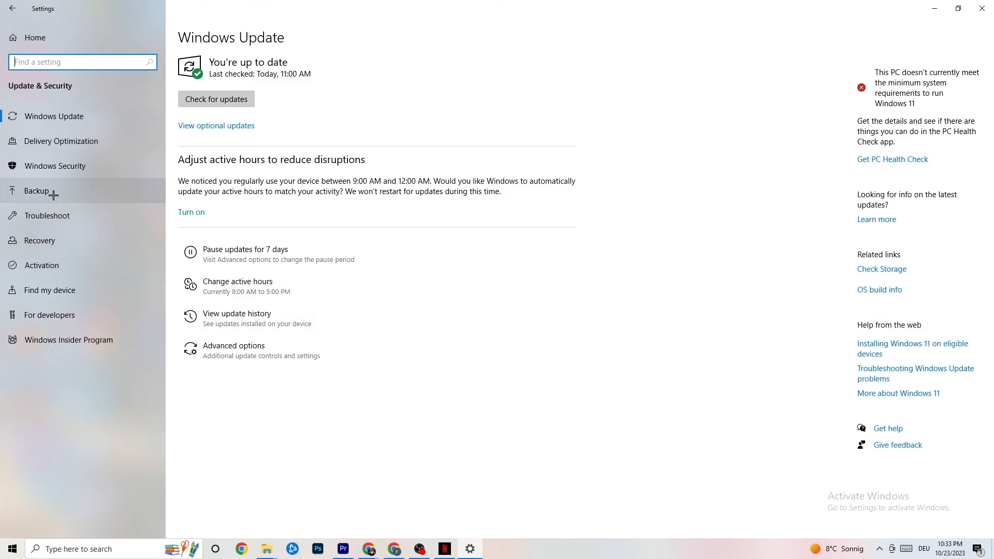
{"action": "left_click", "coordinate": [56, 214]}
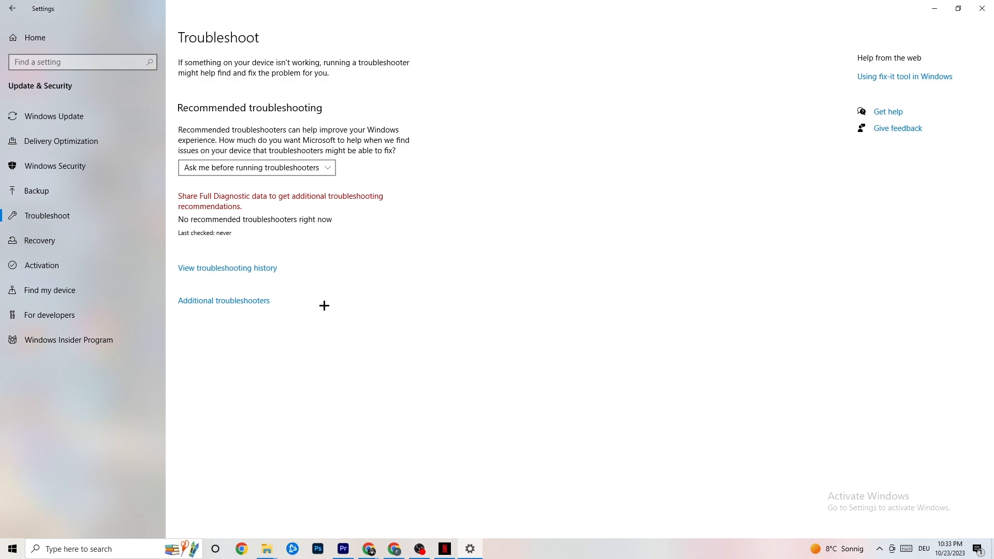
{"action": "left_click", "coordinate": [78, 119]}
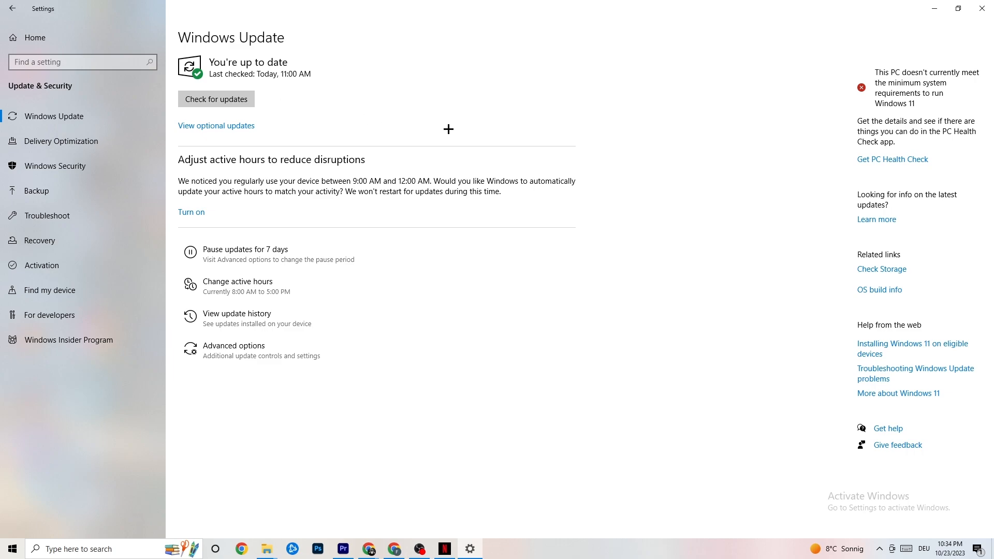
{"action": "left_click", "coordinate": [971, 11]}
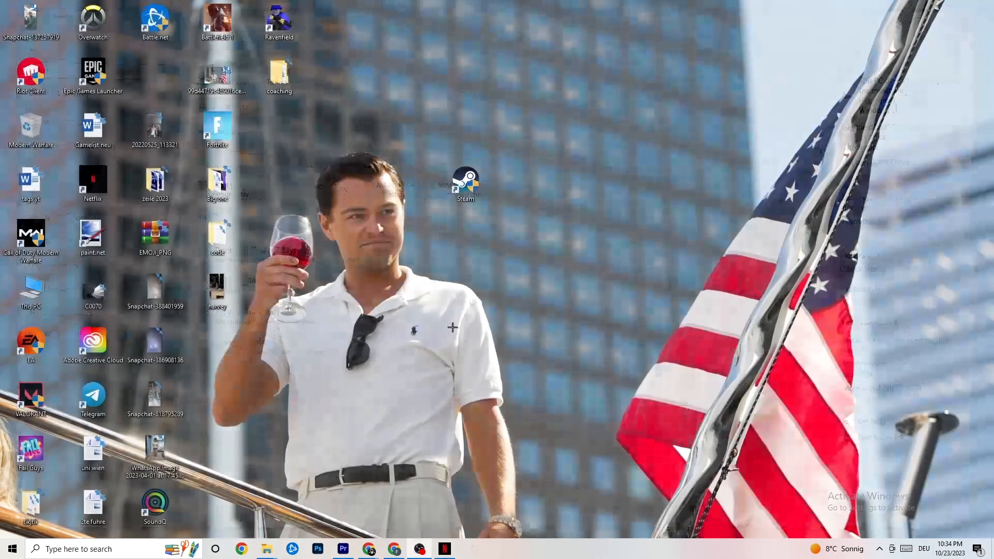